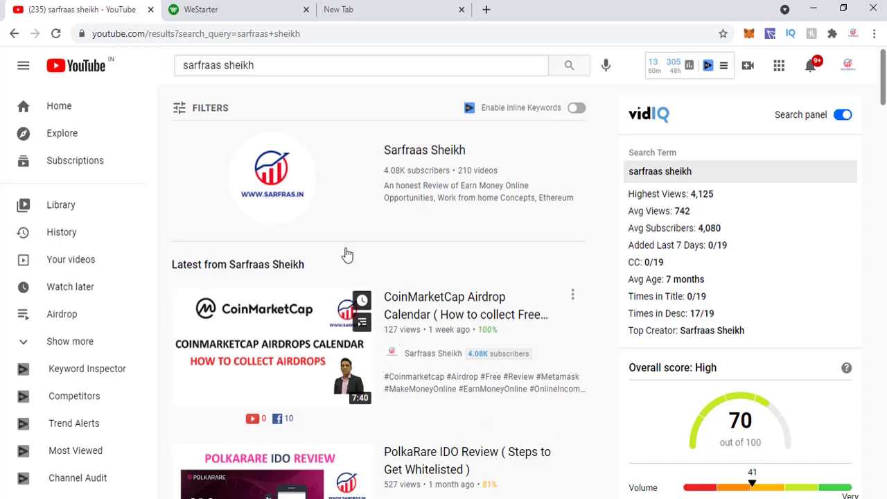
- Look over the introduction on the WeStarter home page, briefly checking the YouTube search results page as well
left_click(227, 15)
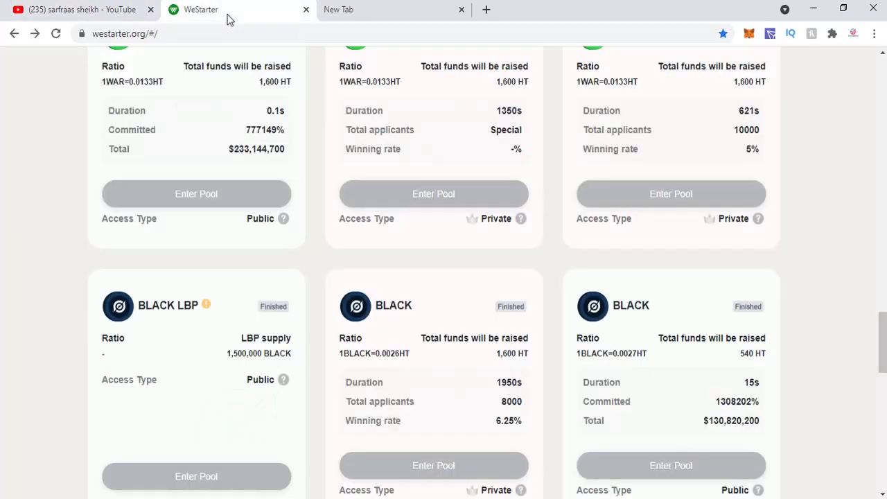
scroll(347, 182, "up", 15)
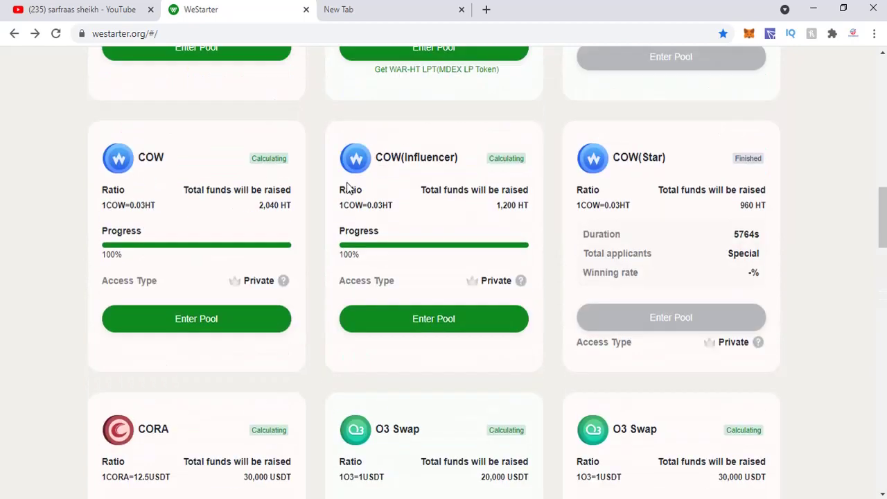
scroll(347, 183, "up", 12)
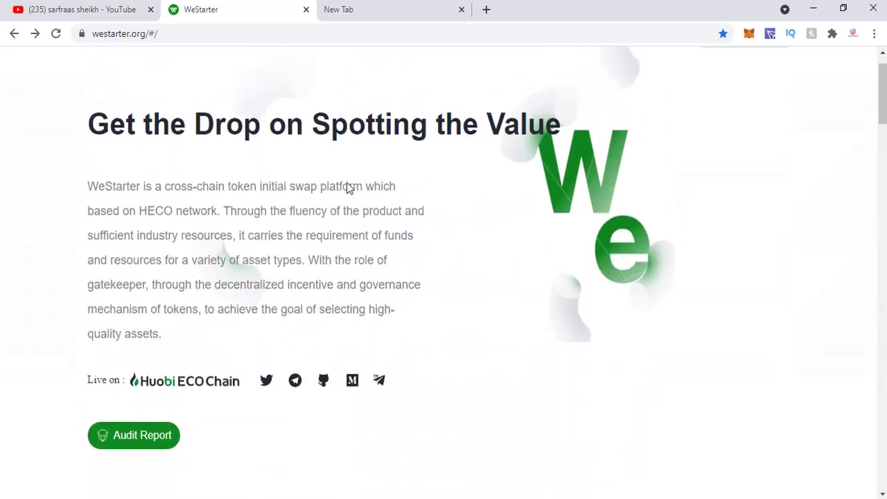
scroll(349, 188, "up", 1)
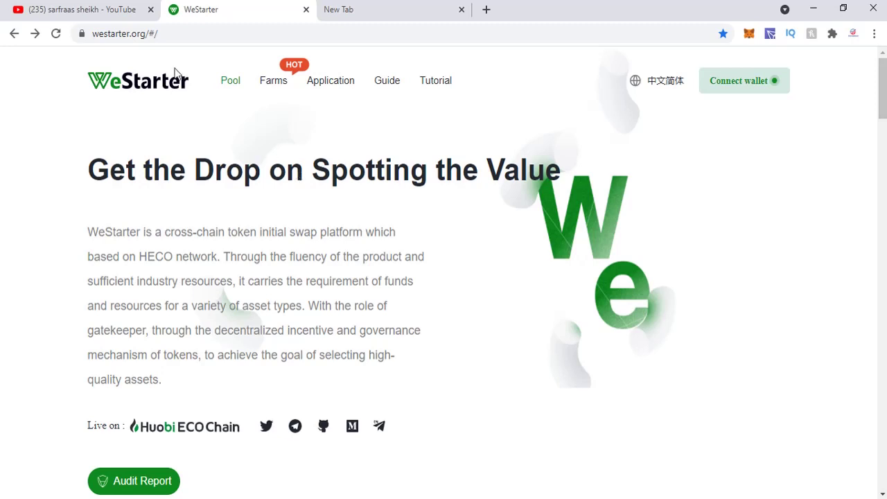
left_click(113, 10)
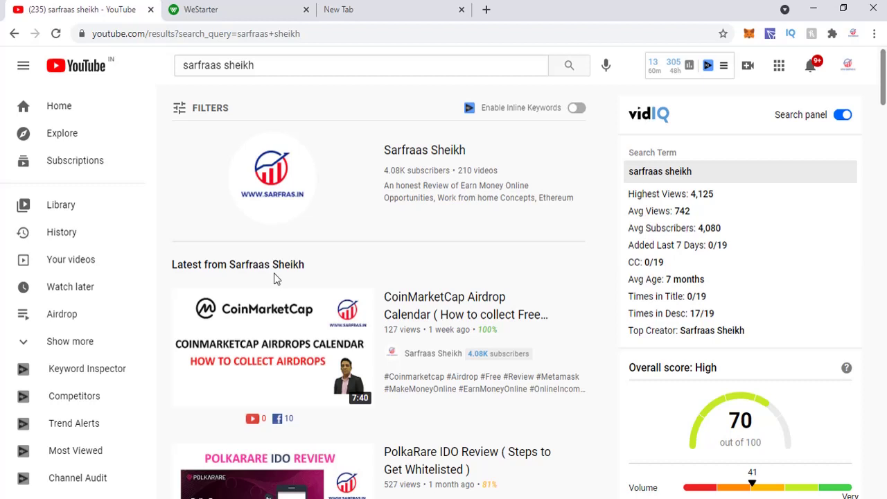
left_click(254, 13)
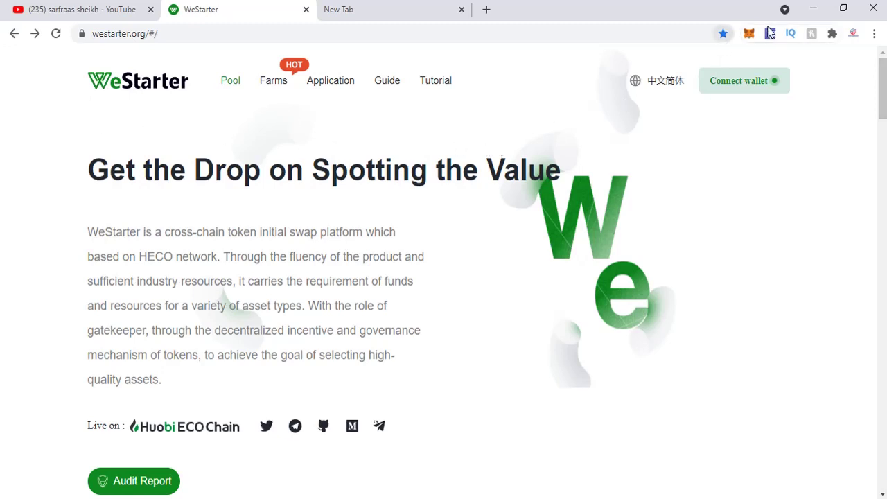
- Search Google for "metamask chrome extension" and open MetaMask's Chrome Web Store listing
left_click(378, 8)
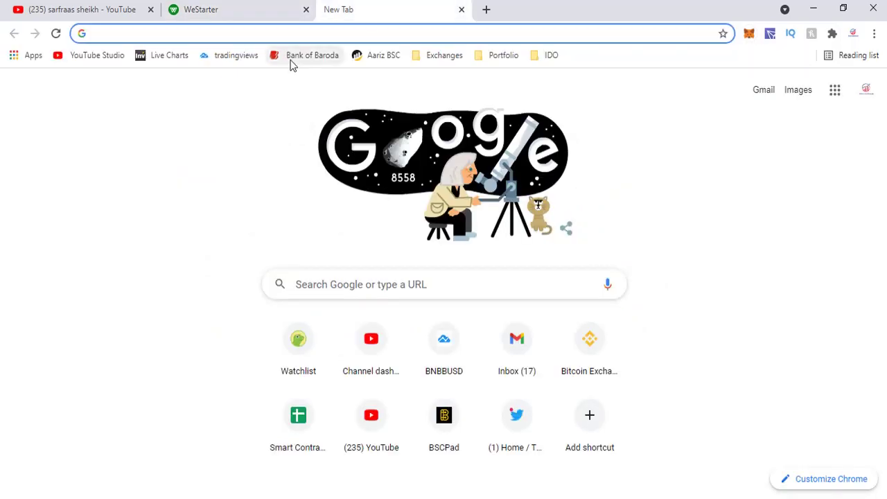
type("m")
key("BackSpace")
key("BackSpace")
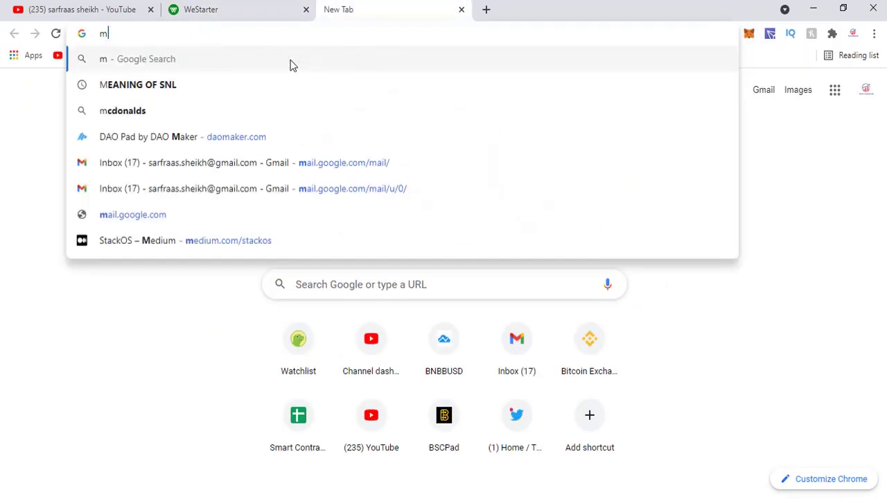
type("metamaks")
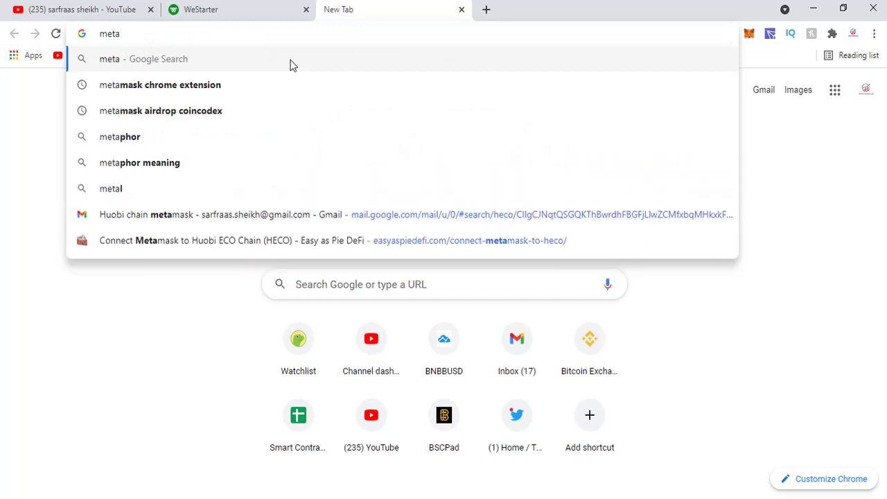
key("BackSpace")
key("BackSpace")
type("sk")
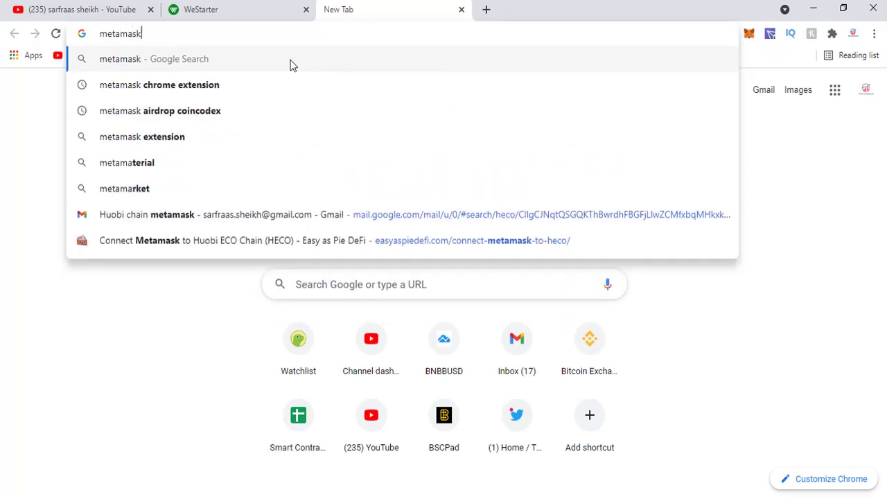
key("Down")
key("Return")
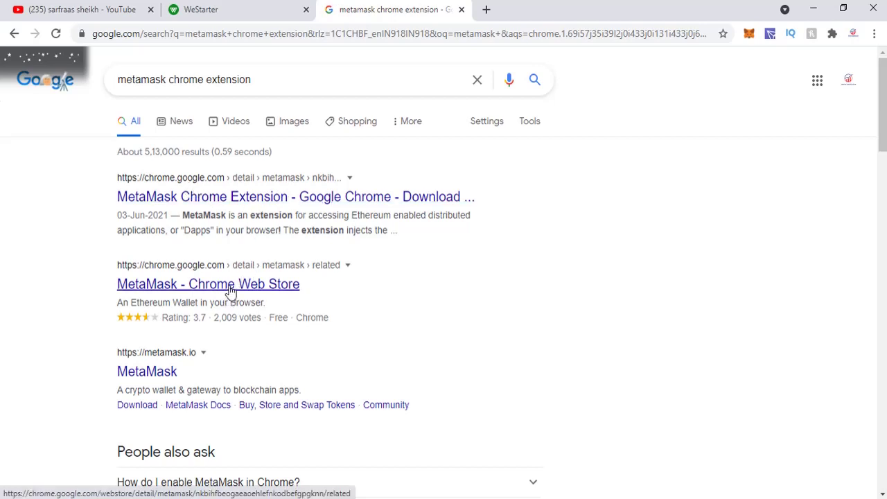
left_click(231, 292)
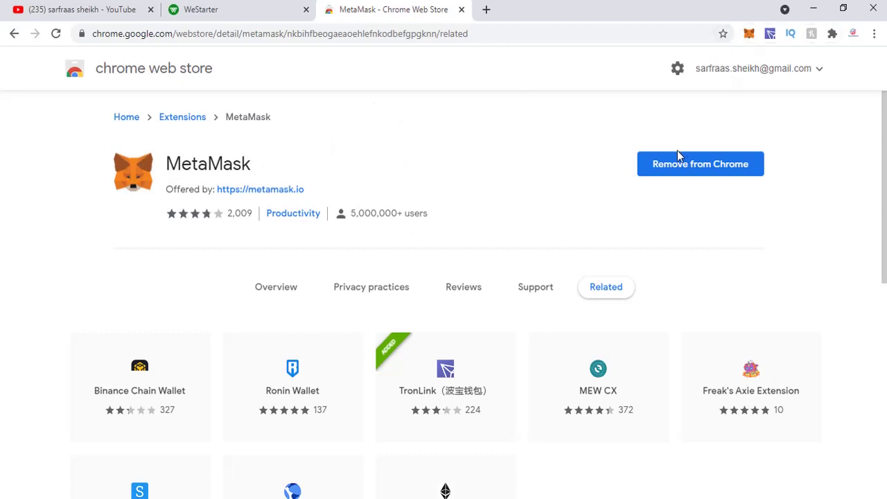
- Open the MetaMask wallet on the WeStarter site, dismiss the account connection notice and check the list of networks
left_click(201, 12)
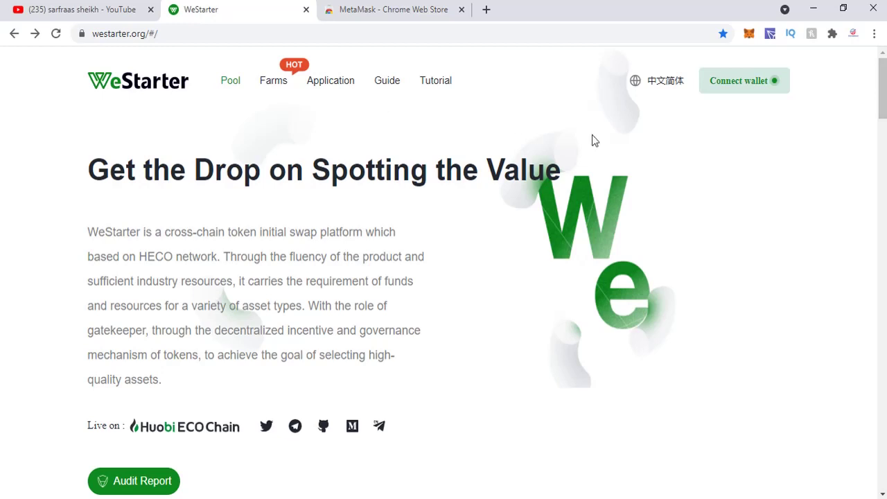
left_click(749, 34)
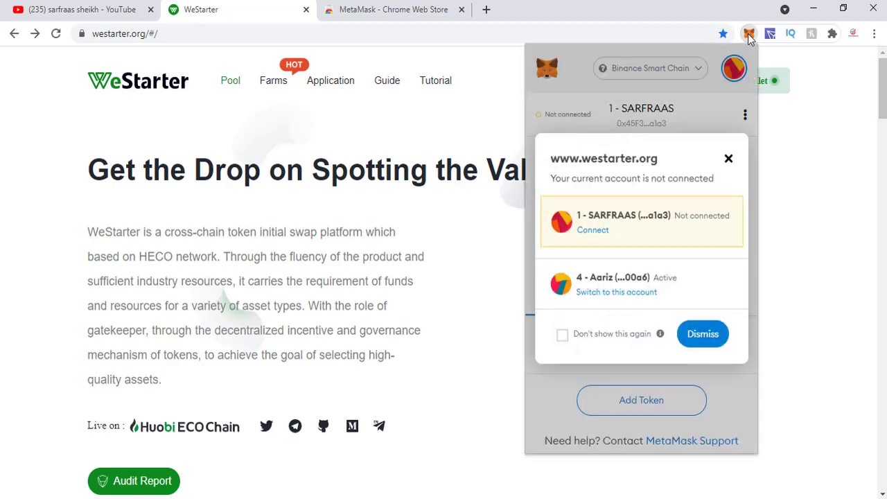
left_click(730, 162)
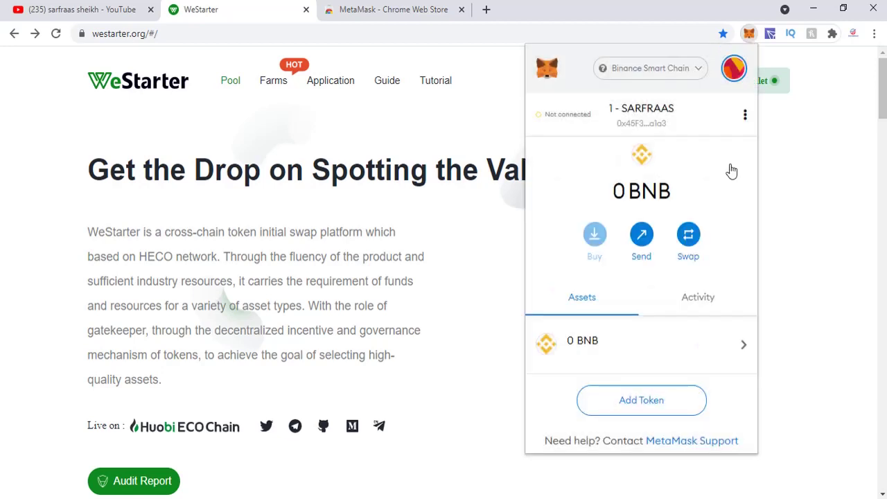
left_click(683, 76)
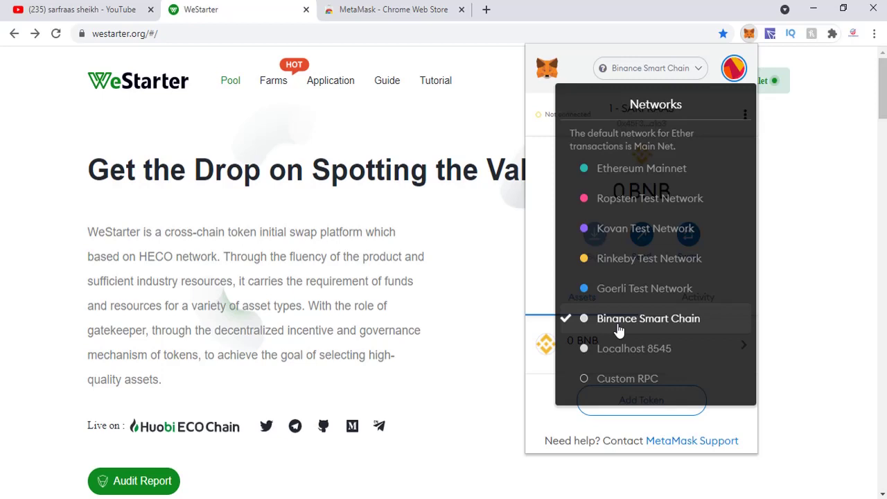
left_click(737, 78)
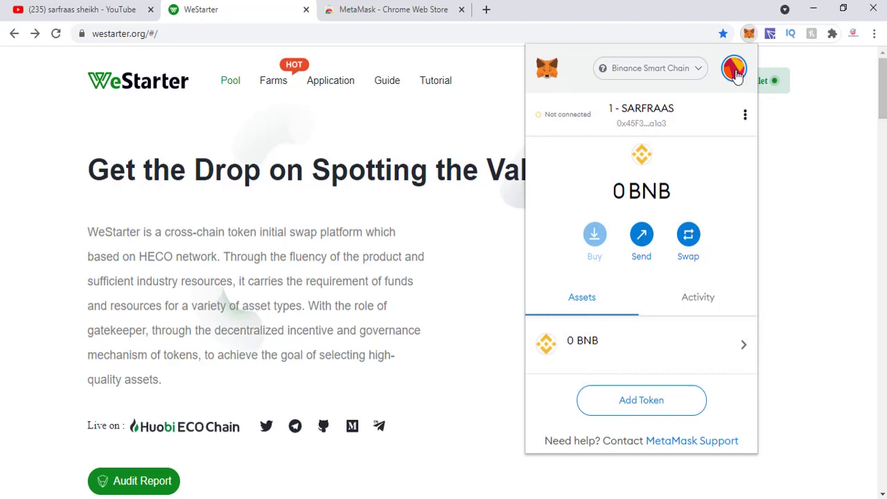
- Look through the Advanced section of MetaMask's settings and return to the settings overview
left_click(736, 76)
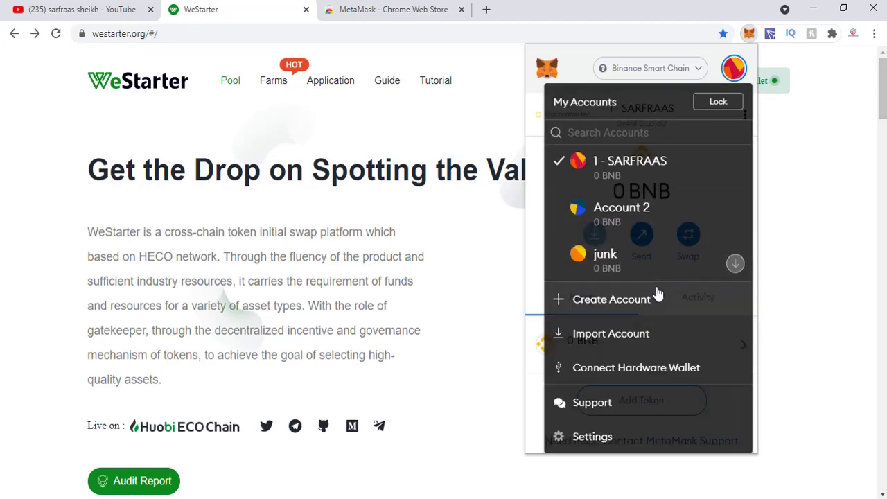
left_click(595, 438)
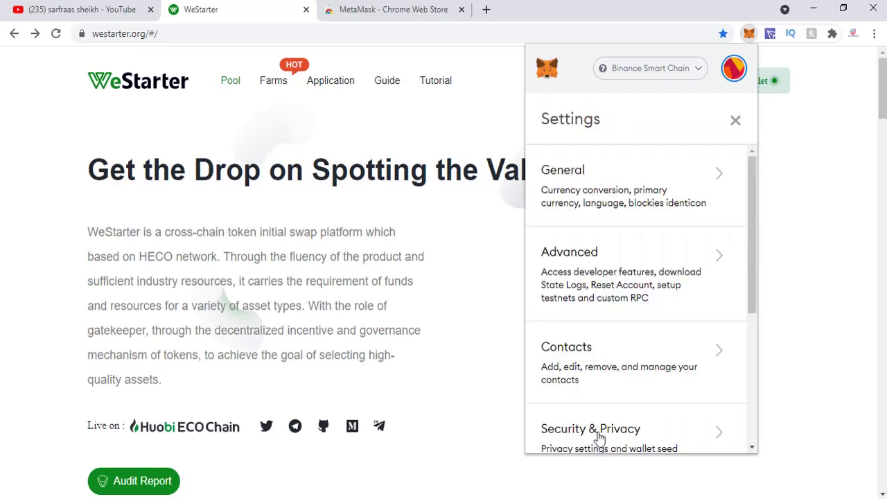
left_click(606, 320)
scroll(605, 321, "down", 3)
scroll(606, 320, "up", 2)
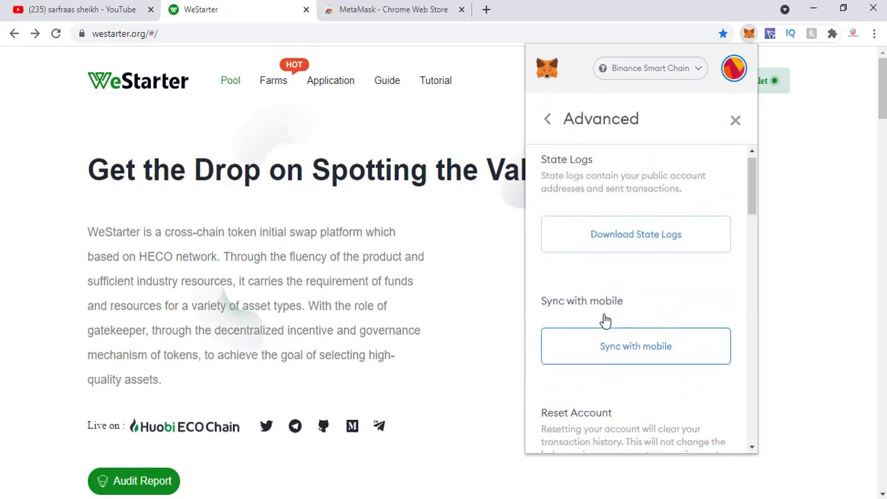
scroll(605, 321, "down", 3)
scroll(605, 320, "down", 8)
scroll(606, 321, "up", 2)
scroll(604, 321, "up", 4)
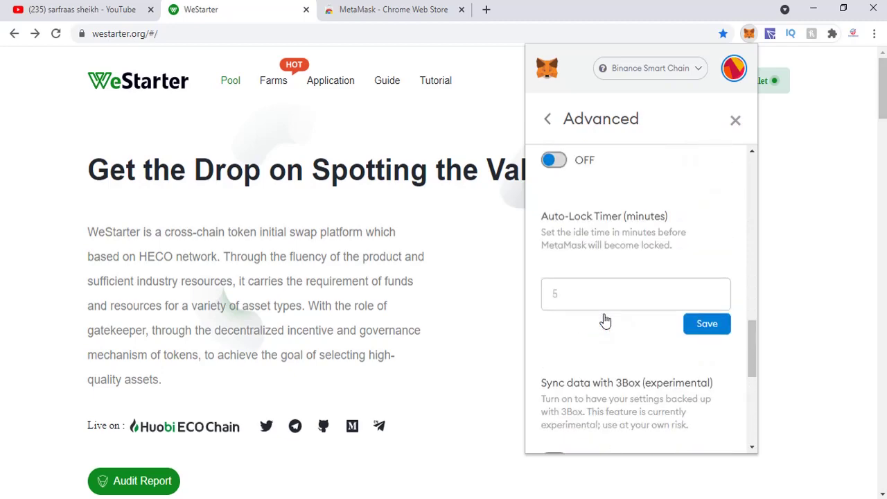
left_click(548, 121)
scroll(602, 236, "down", 4)
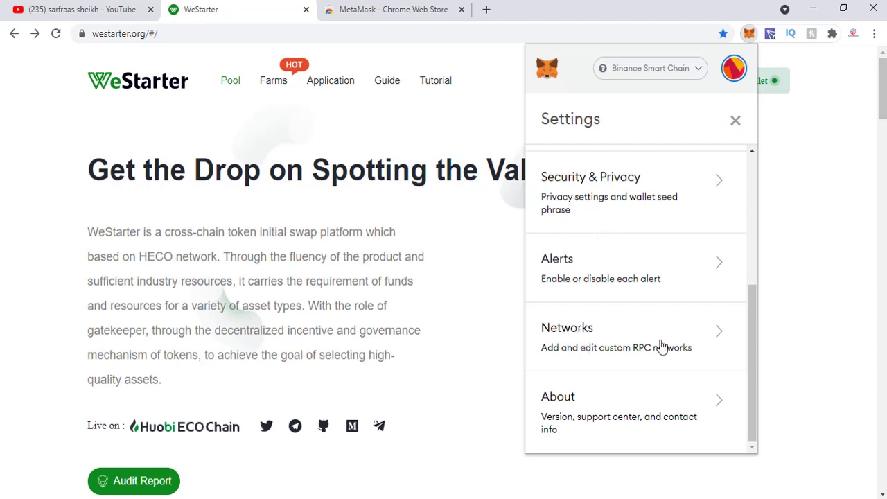
left_click(690, 343)
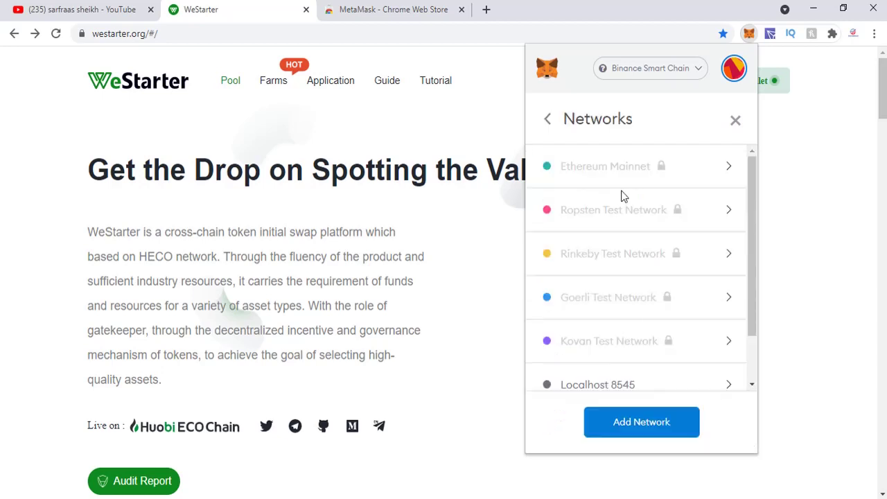
scroll(619, 258, "down", 1)
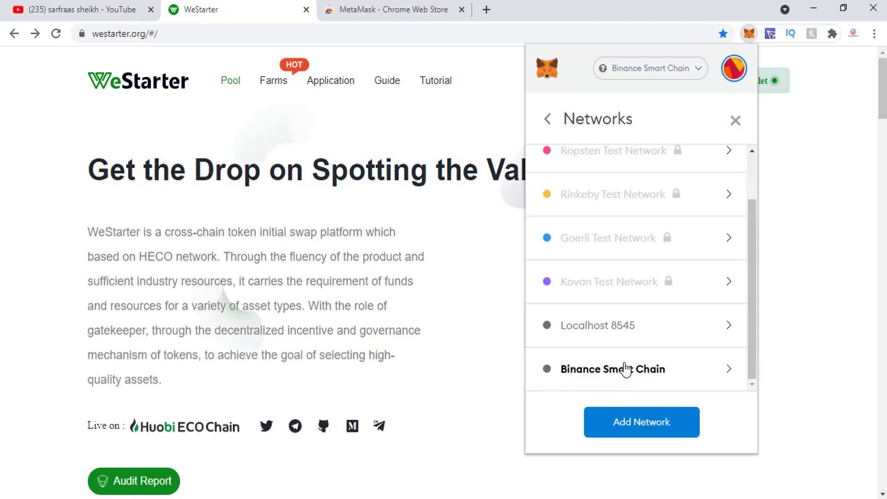
left_click(633, 425)
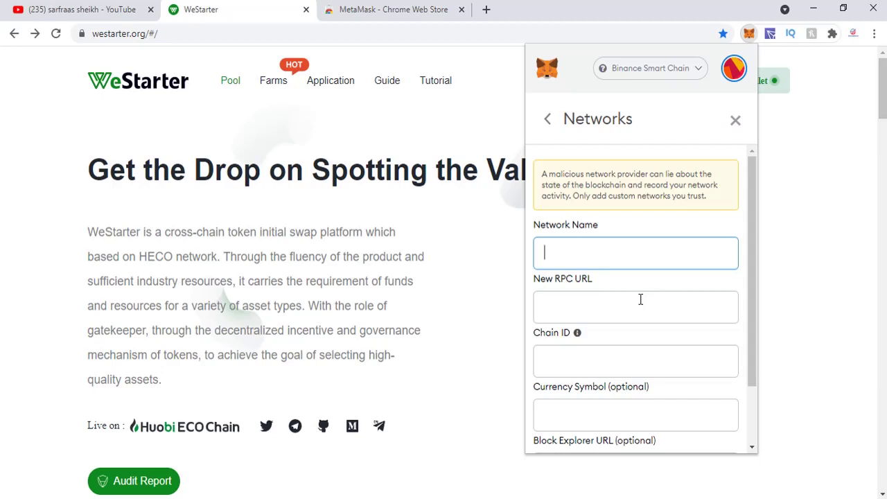
scroll(640, 299, "down", 2)
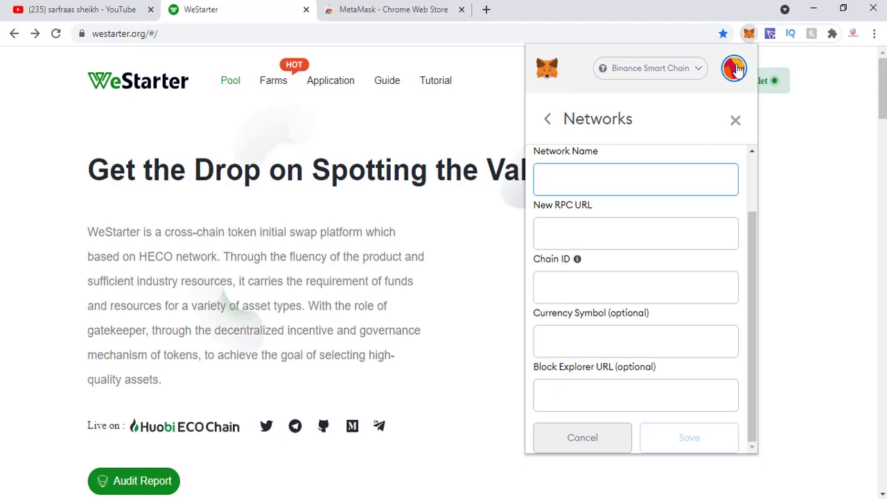
left_click(737, 121)
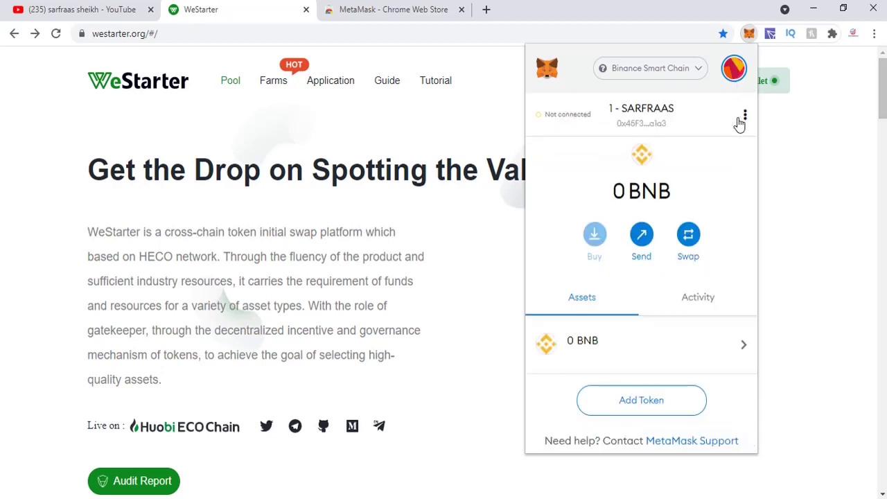
- Open a blank Custom RPC network form in MetaMask
left_click(699, 73)
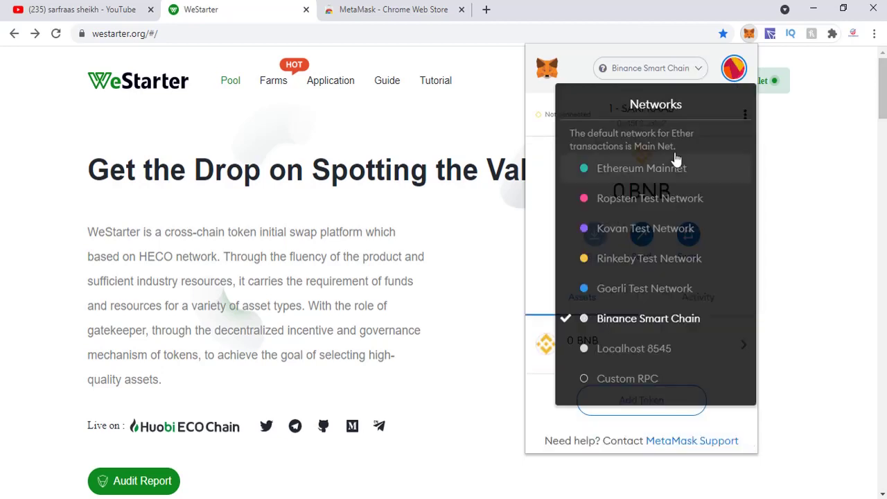
left_click(622, 383)
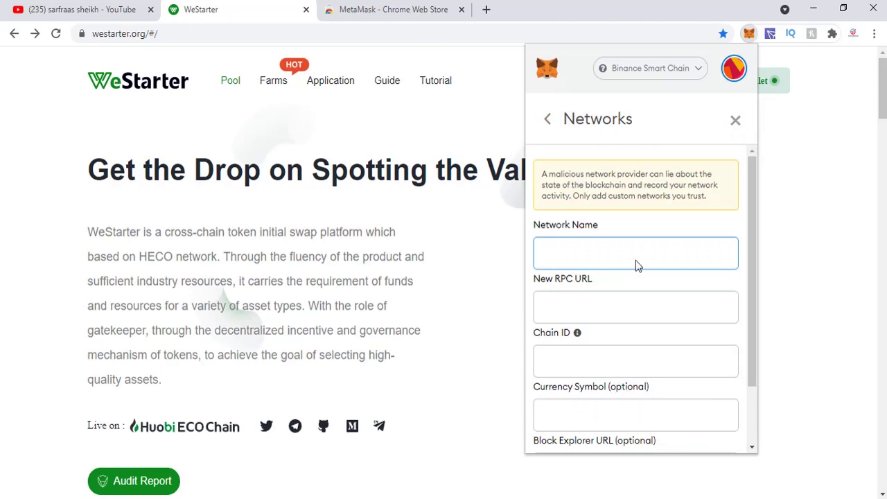
scroll(637, 264, "down", 1)
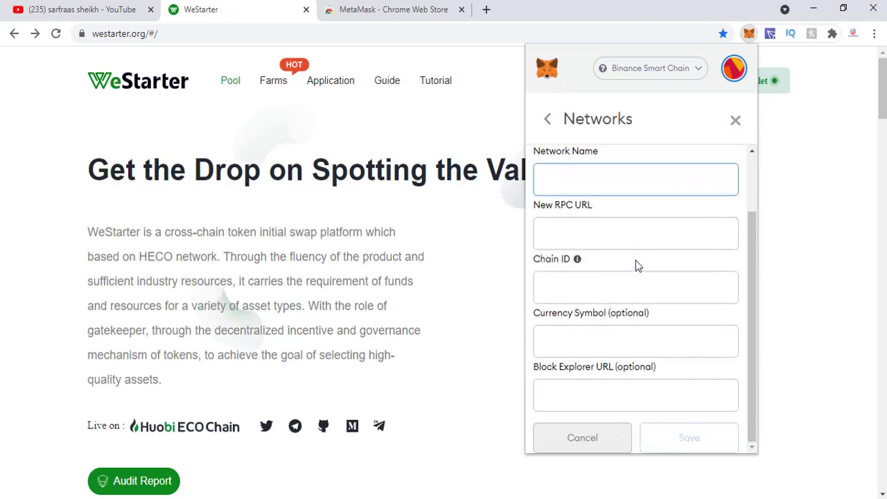
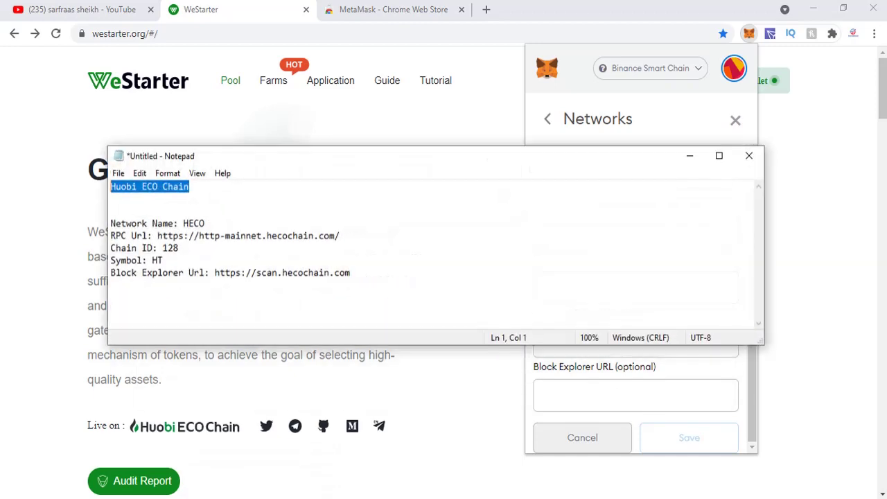
- Copy the network name HECO from the Notepad notes and paste it as the new MetaMask network's name
left_click(719, 159)
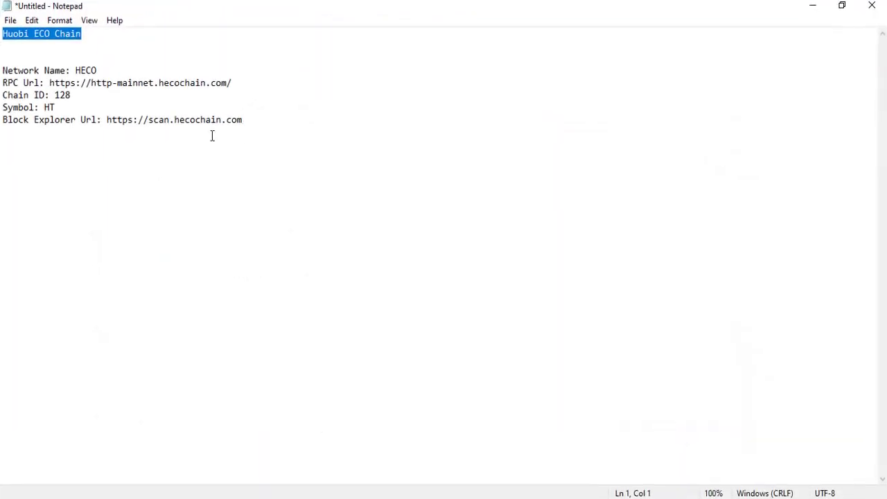
left_click(87, 70)
double_click(87, 70)
key("ctrl+c")
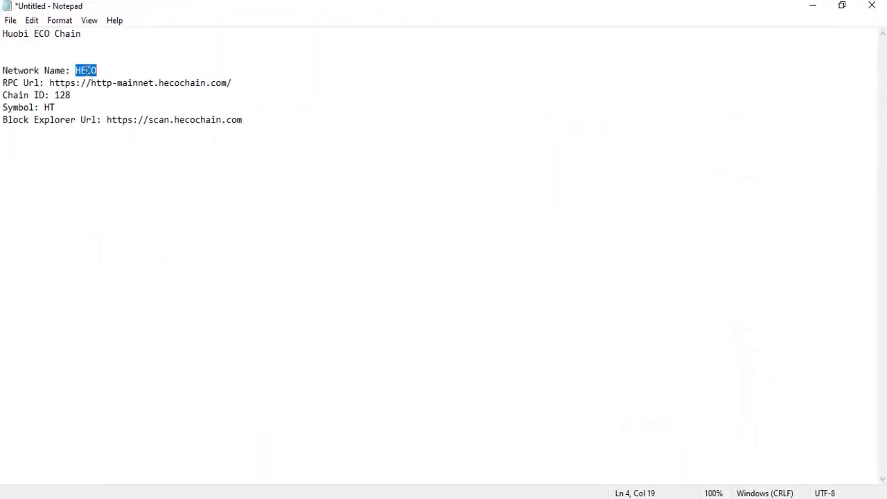
key("alt+Tab")
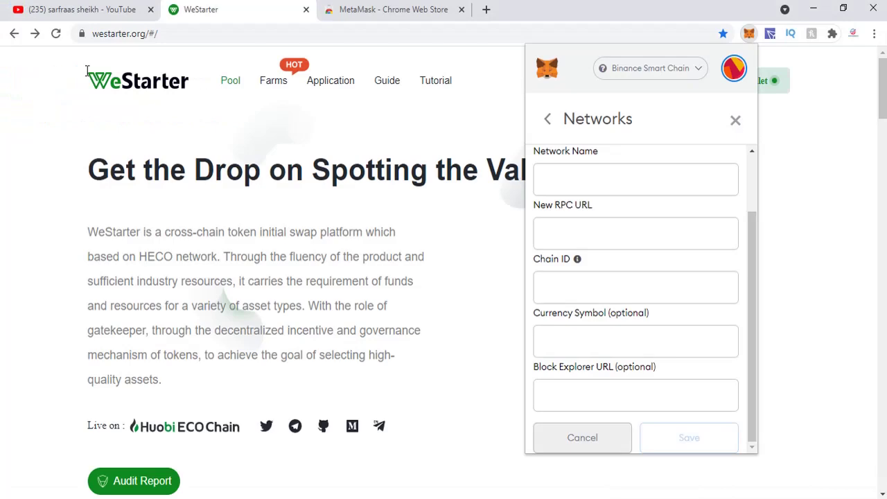
left_click(567, 176)
key("ctrl+v")
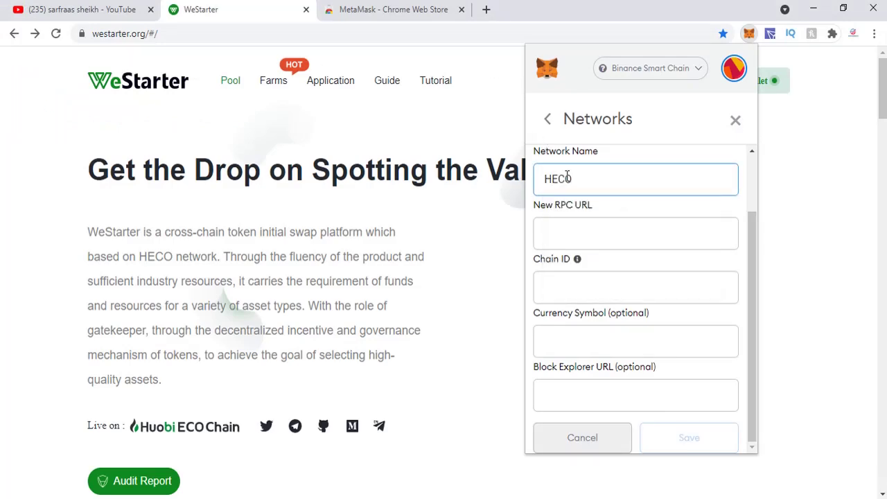
key("alt+Tab")
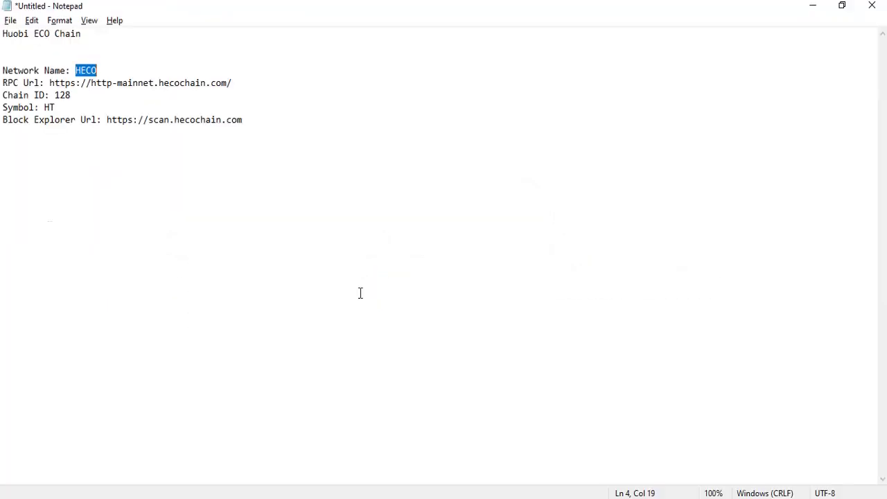
left_click(50, 84)
left_click_drag(49, 83, 250, 77)
key("ctrl+c")
key("alt+Tab")
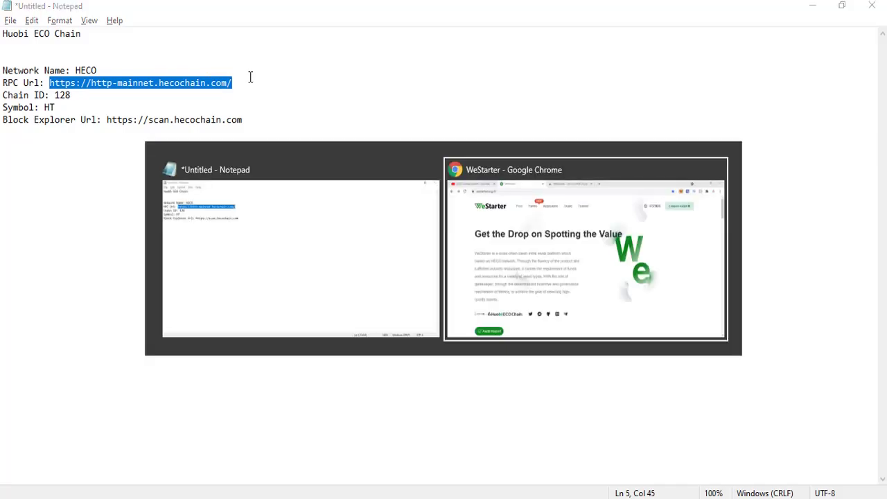
key("ctrl+v")
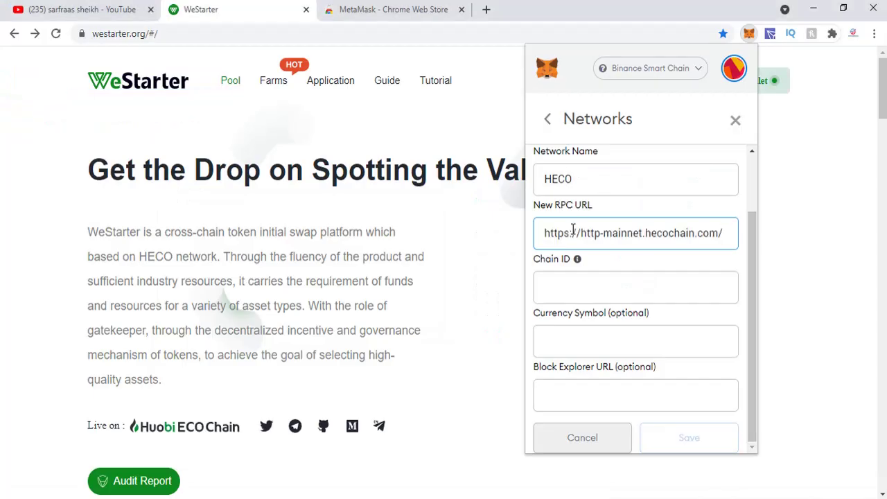
- Check the Notepad notes and set the new network's chain ID to 128 and its currency symbol to HT
key("alt+Tab")
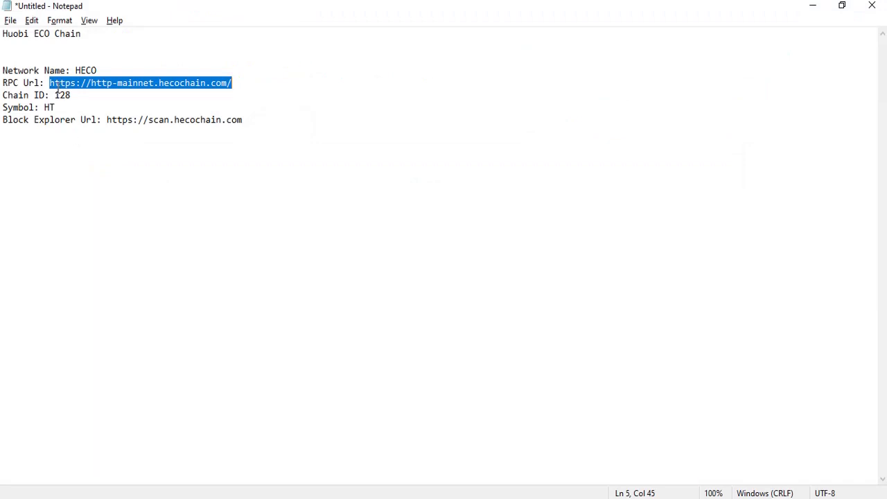
key("alt+Tab")
left_click(547, 286)
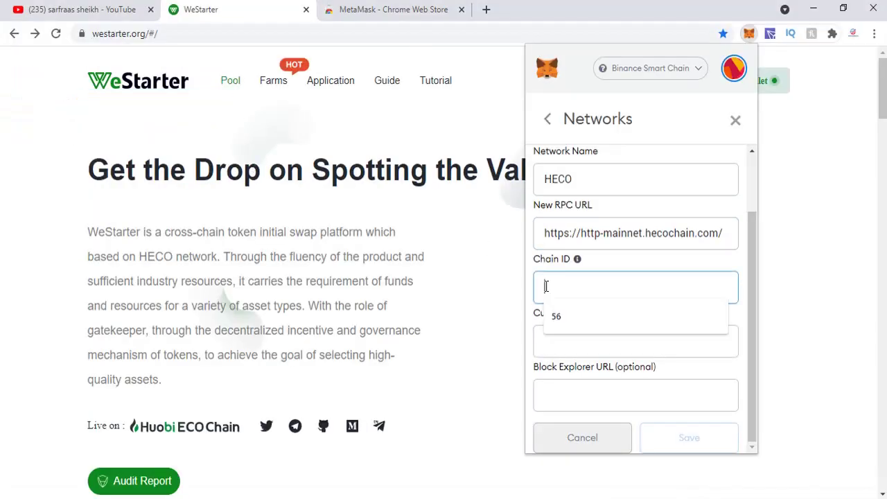
type("128")
key("Tab")
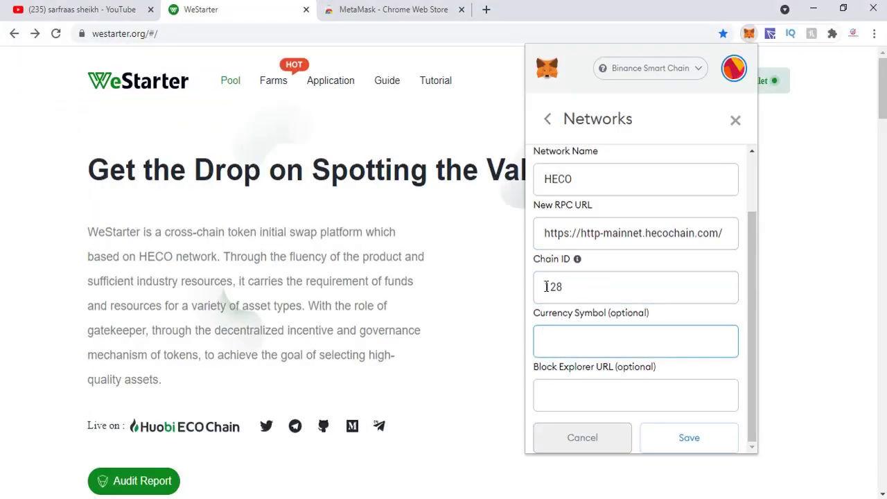
key("alt+Tab")
key("alt+Tab")
type("HT")
key("Tab")
key("alt+Tab")
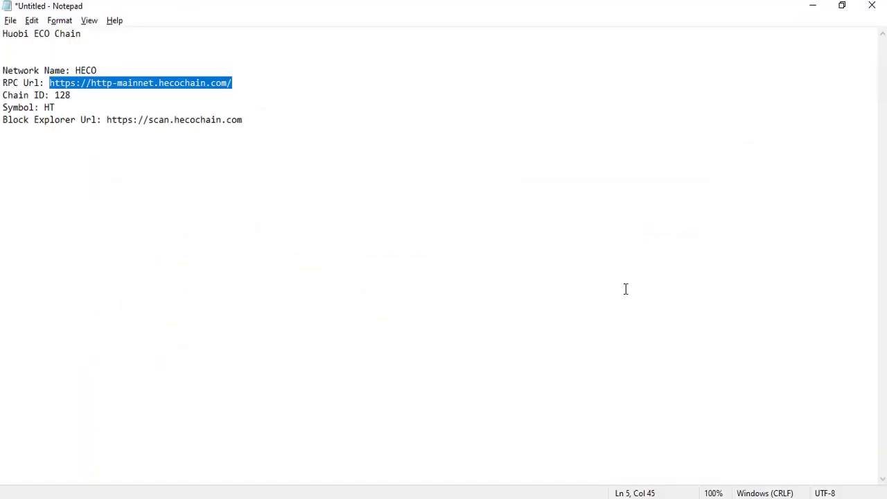
left_click(107, 120)
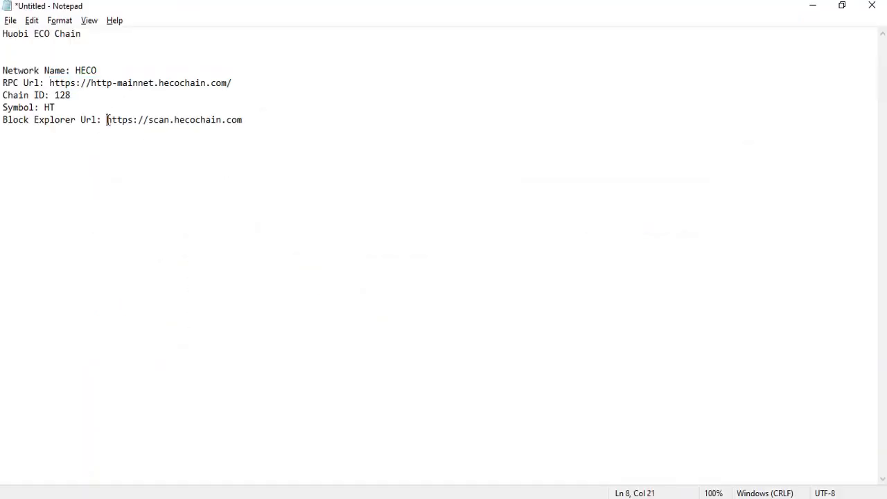
left_click_drag(107, 119, 250, 122)
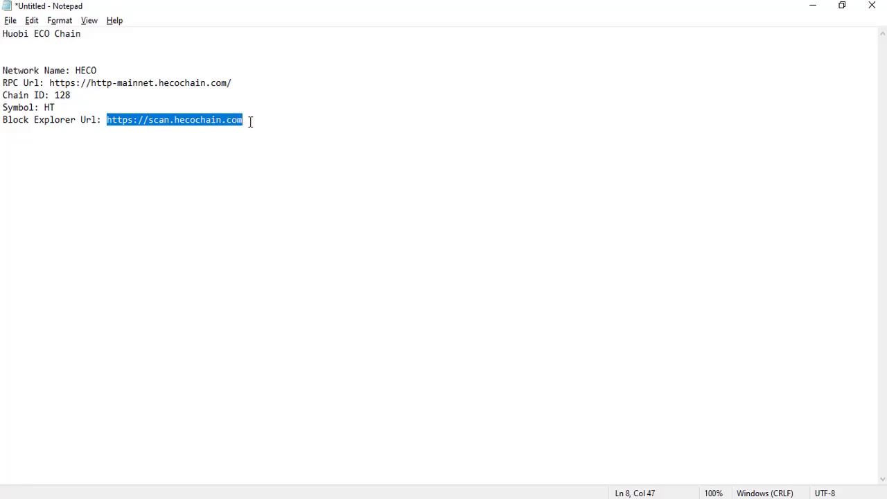
key("alt+Tab")
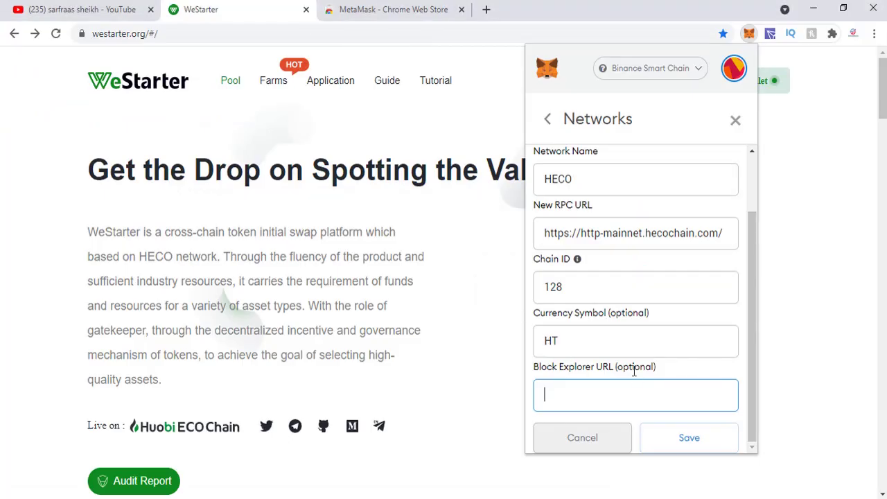
key("ctrl+v")
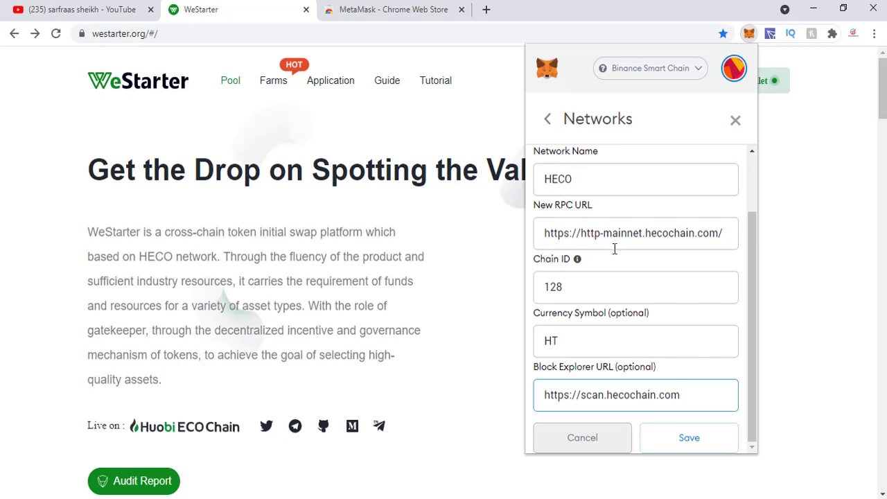
left_click(683, 433)
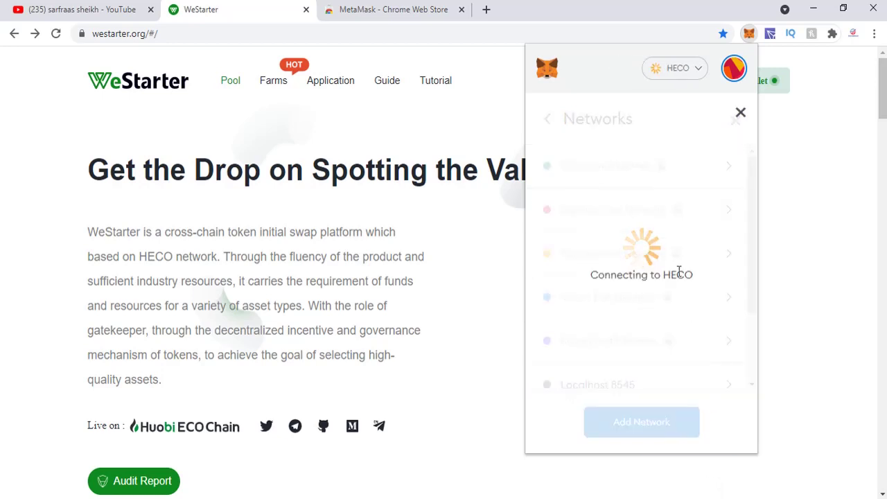
scroll(680, 271, "down", 2)
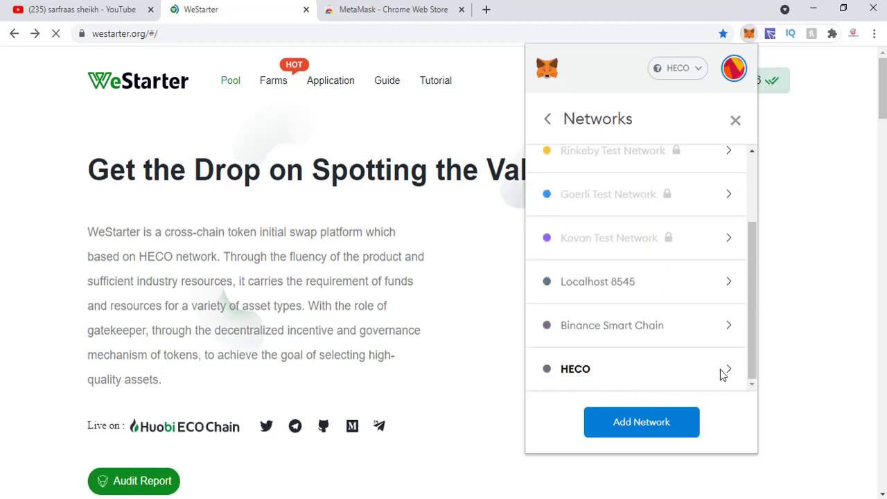
- Switch MetaMask from HECO to Ethereum Mainnet, check the list of networks and close the wallet
left_click(698, 69)
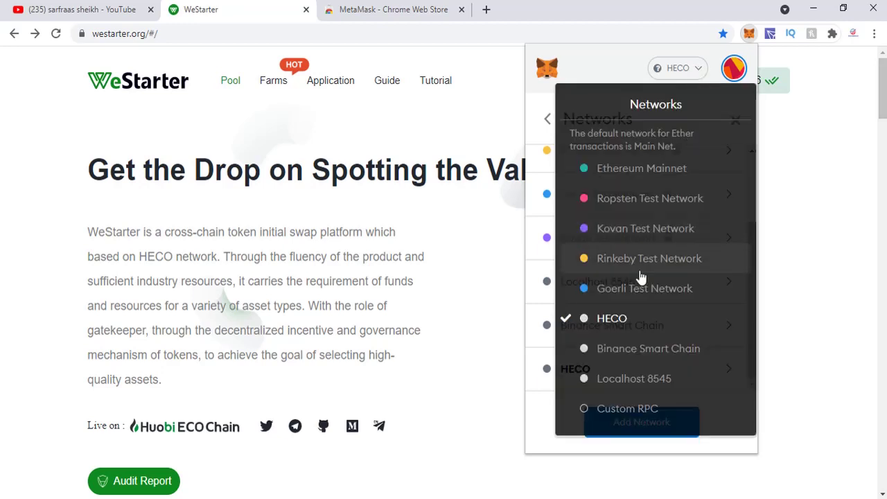
left_click(629, 179)
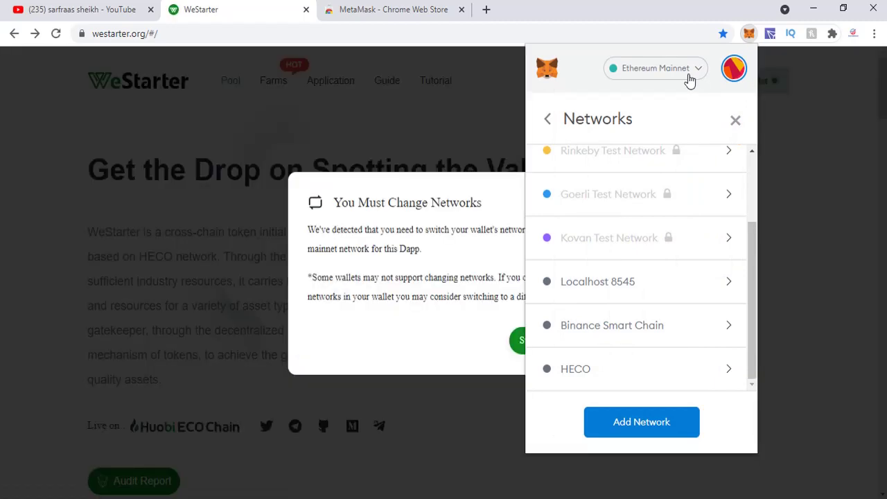
left_click(690, 77)
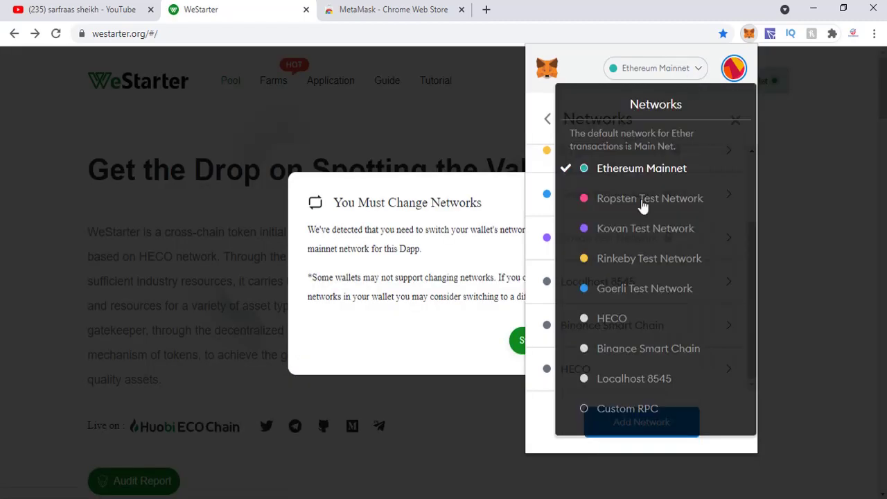
left_click(412, 452)
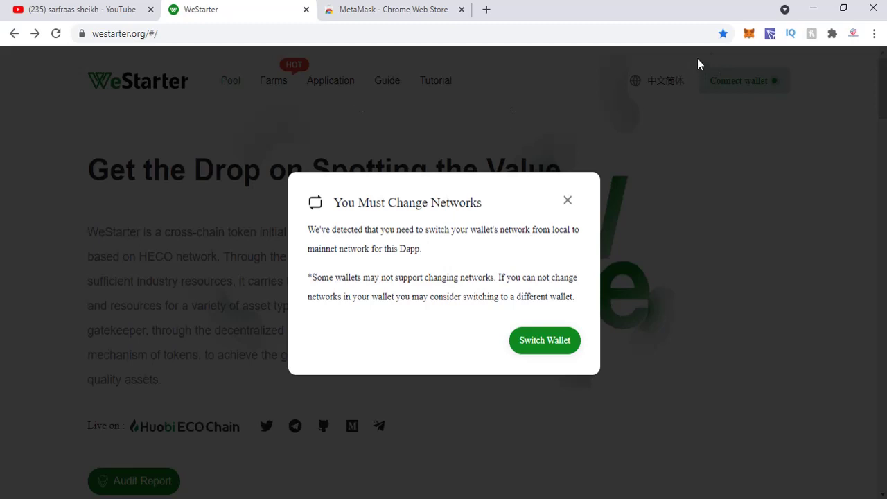
- Reopen the MetaMask wallet, switch its network to HECO and close the wallet
left_click(749, 34)
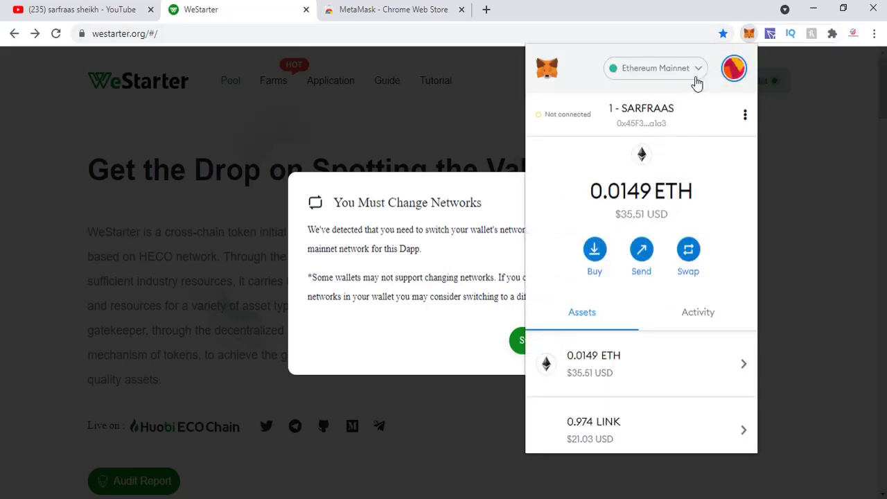
left_click(696, 70)
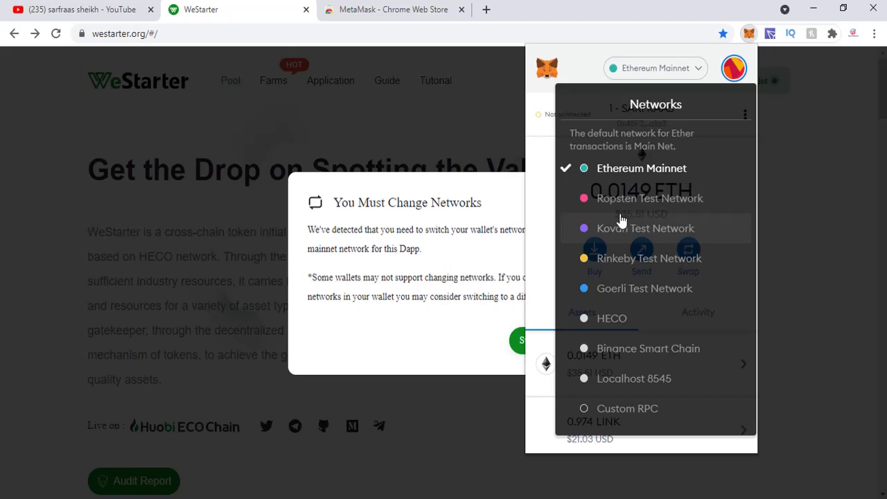
left_click(610, 321)
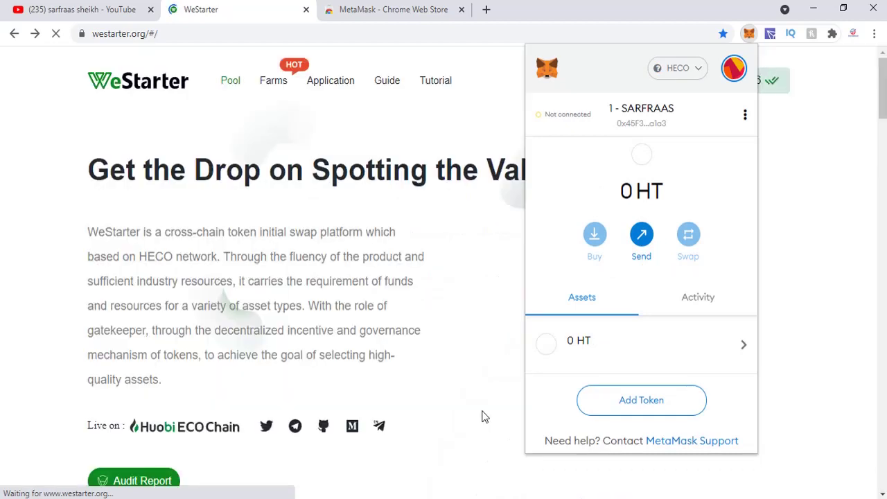
left_click(497, 293)
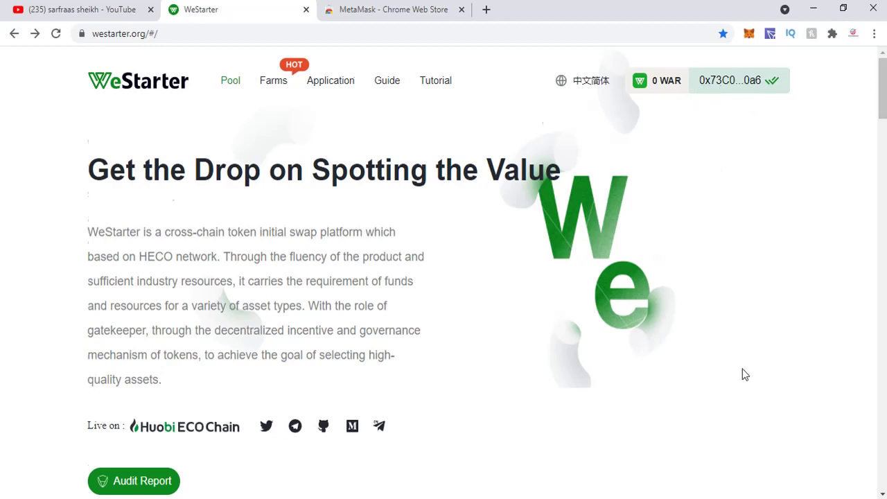
- Look over the upper part of the WeStarter home page and check the active network in the MetaMask wallet
scroll(742, 370, "down", 2)
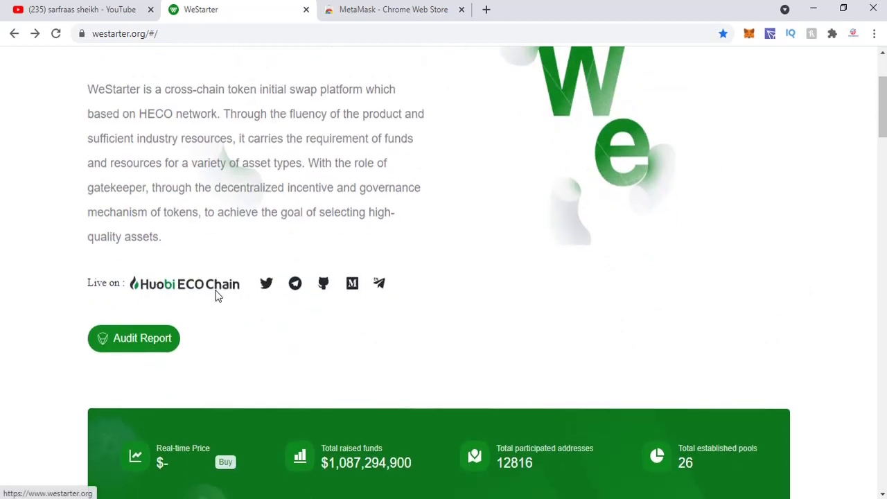
scroll(513, 285, "up", 2)
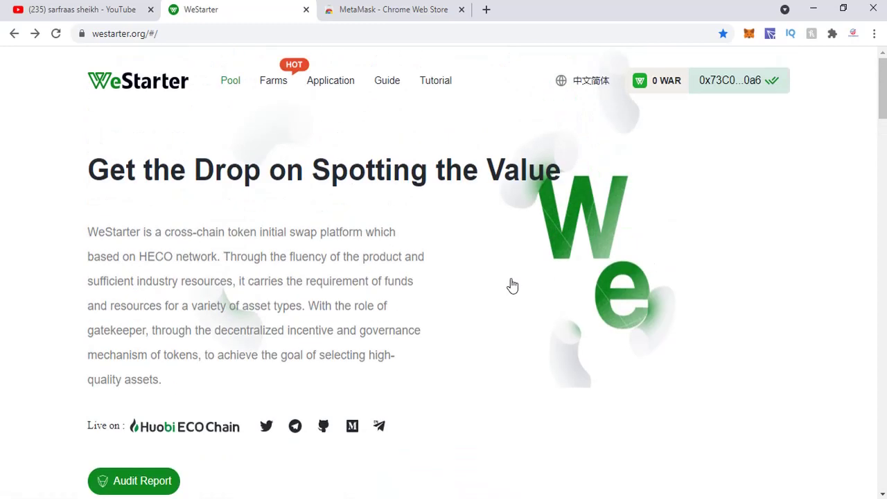
left_click(749, 34)
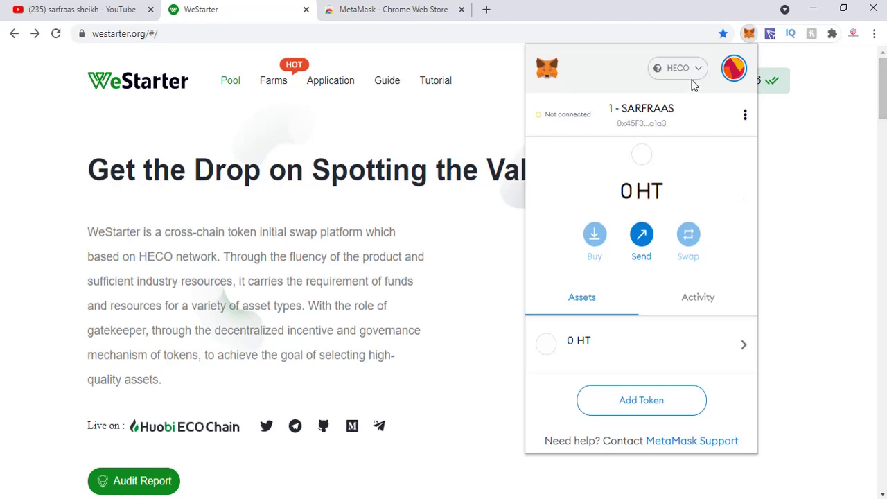
left_click(809, 190)
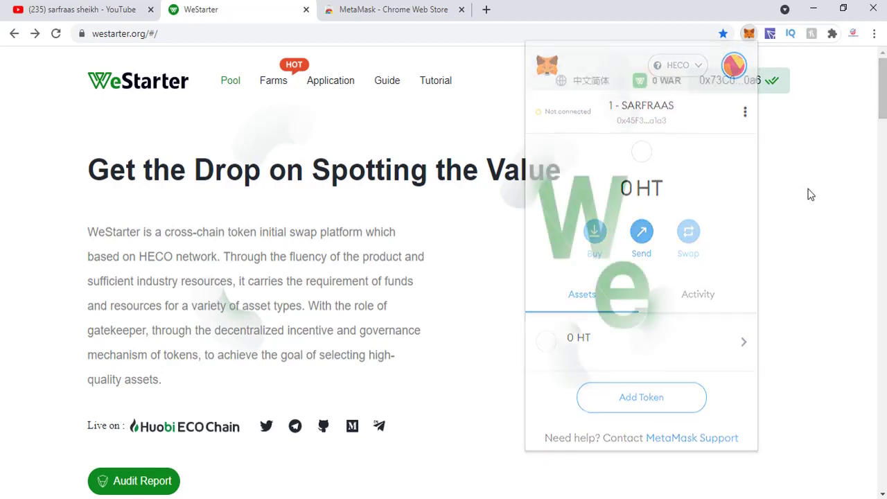